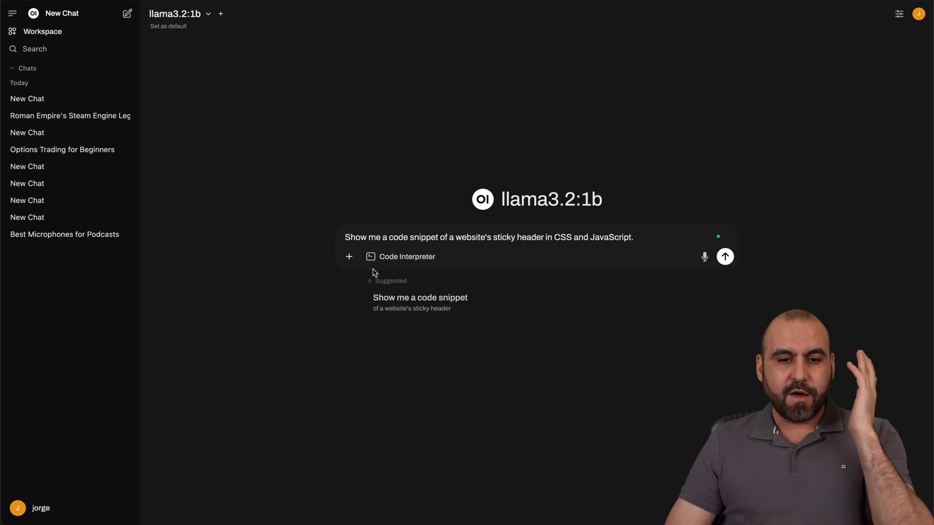
Submit the sticky-header CSS and JavaScript code request to llama3.2:1b.
{"action": "left_click", "coordinate": [349, 256]}
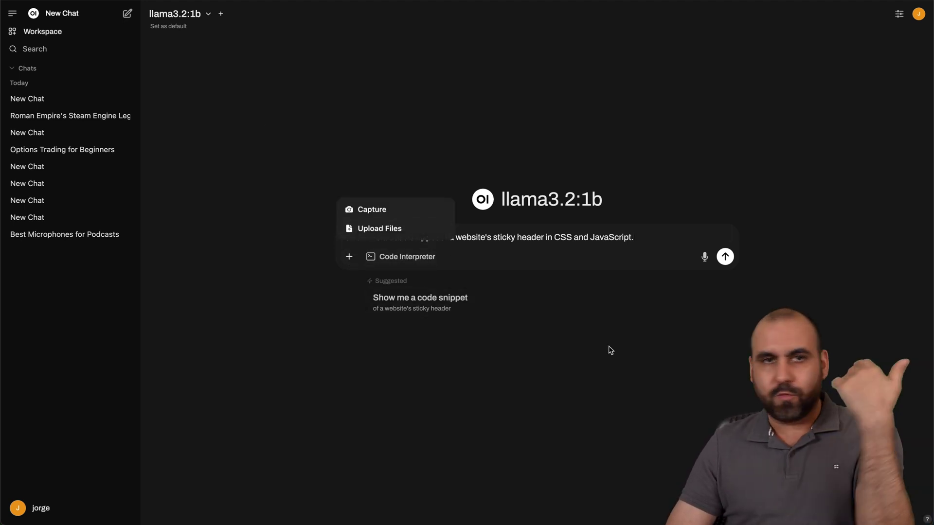
{"action": "left_click", "coordinate": [602, 392]}
{"action": "left_click", "coordinate": [726, 263]}
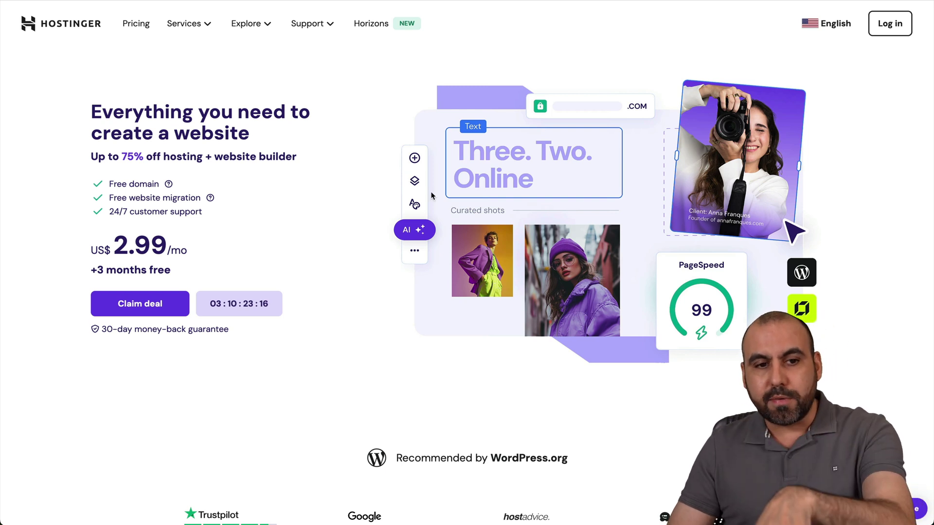
Go to VPS hosting under Services and choose the KVM 4 plan.
{"action": "left_click", "coordinate": [194, 27]}
{"action": "left_click", "coordinate": [440, 177]}
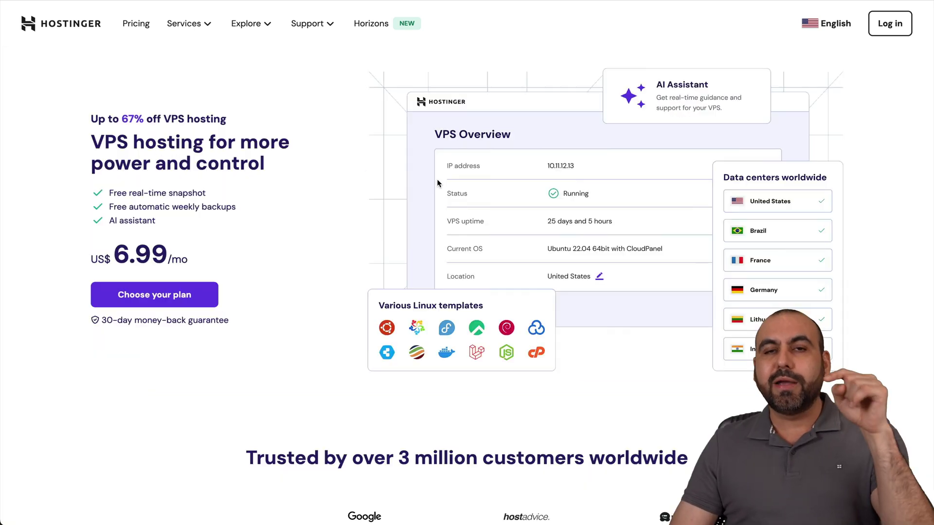
{"action": "scroll", "coordinate": [499, 349], "scroll_direction": "down", "scroll_amount": 10}
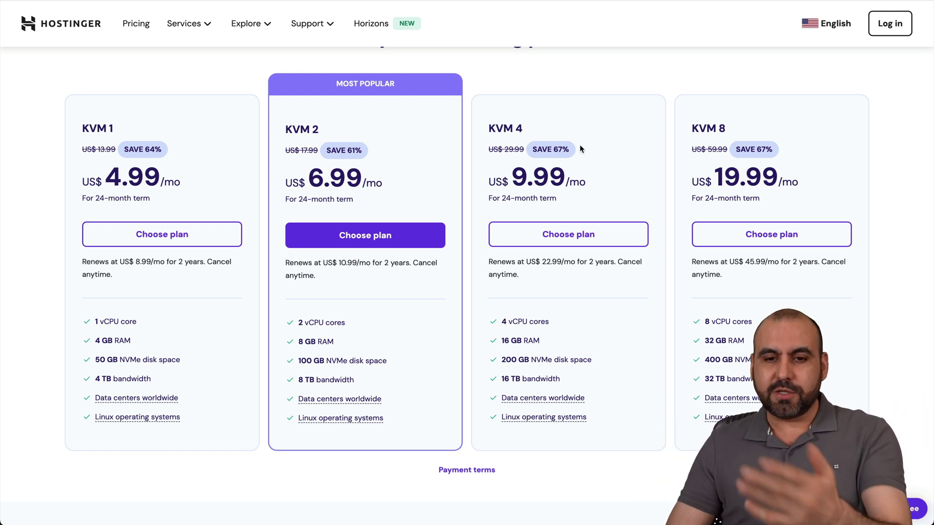
{"action": "left_click", "coordinate": [583, 246]}
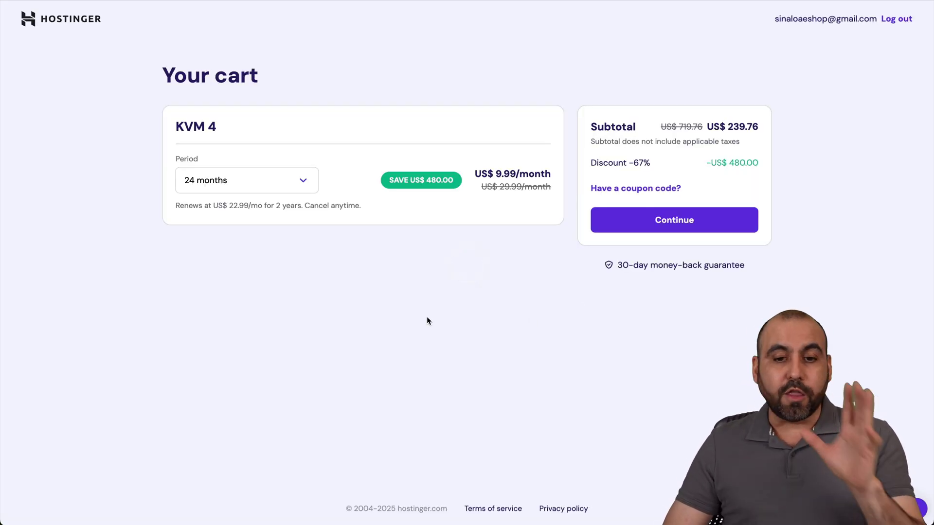
Keep the 24-month billing period and apply coupon SAASMASTER to the KVM 4 cart.
{"action": "left_click", "coordinate": [282, 181]}
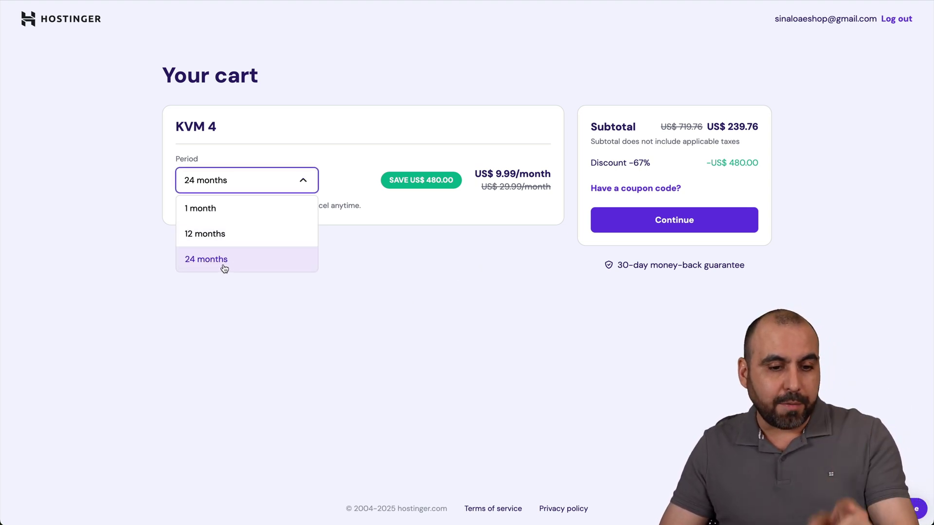
{"action": "left_click", "coordinate": [471, 192]}
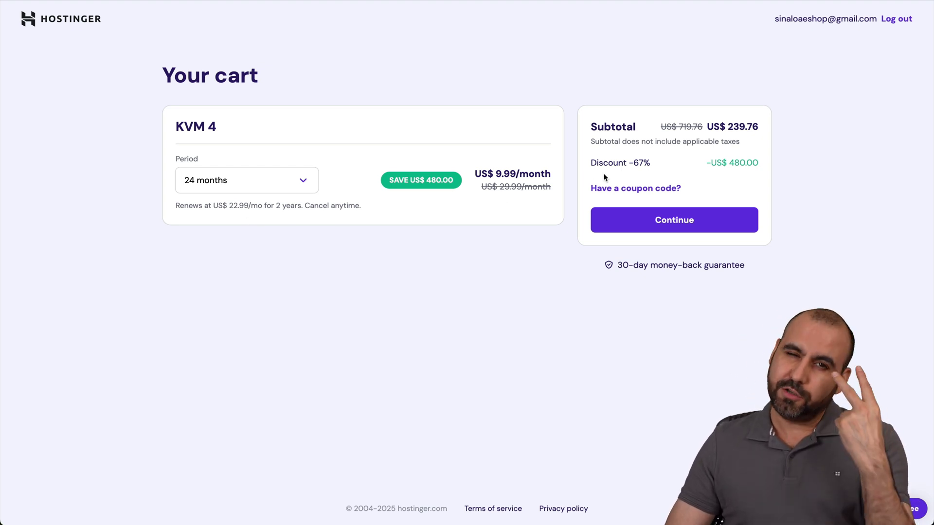
{"action": "left_click", "coordinate": [648, 189]}
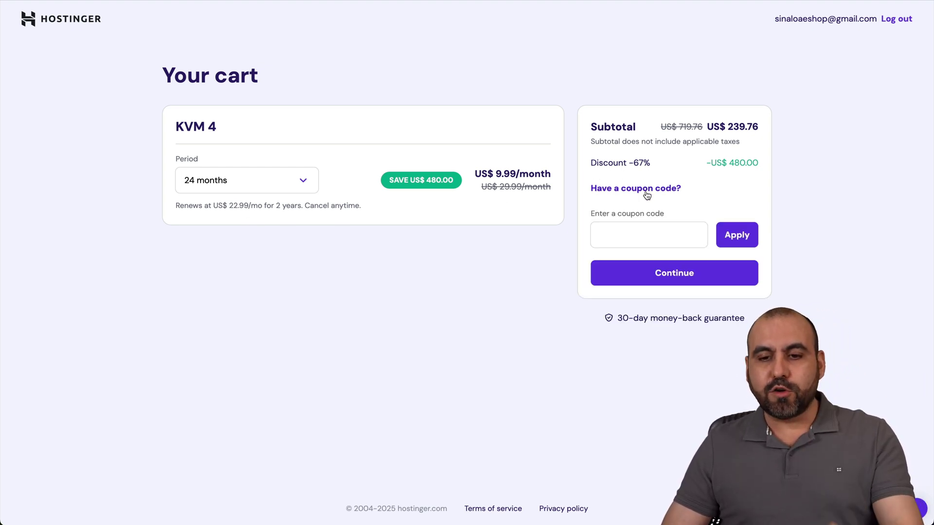
{"action": "left_click", "coordinate": [644, 243]}
{"action": "type", "text": "SAASMASRE"}
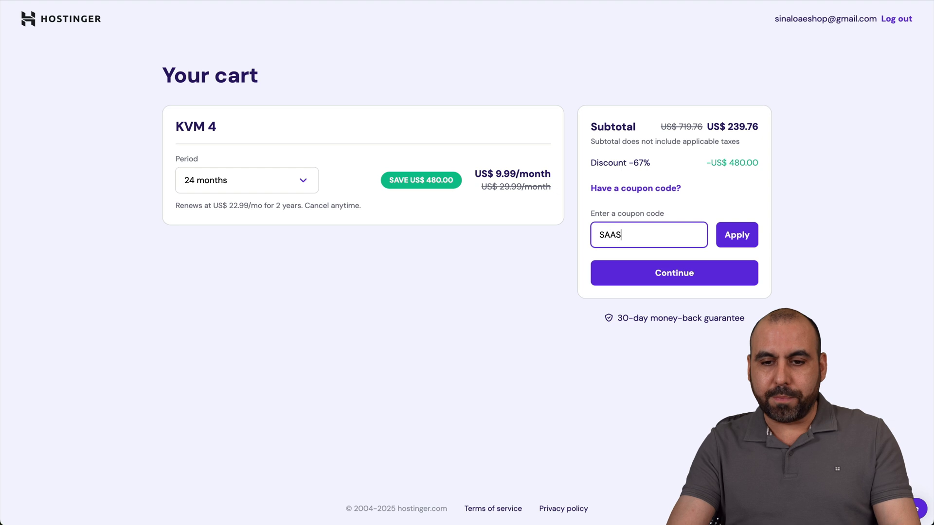
{"action": "key", "text": "BackSpace"}
{"action": "key", "text": "BackSpace"}
{"action": "type", "text": "TER"}
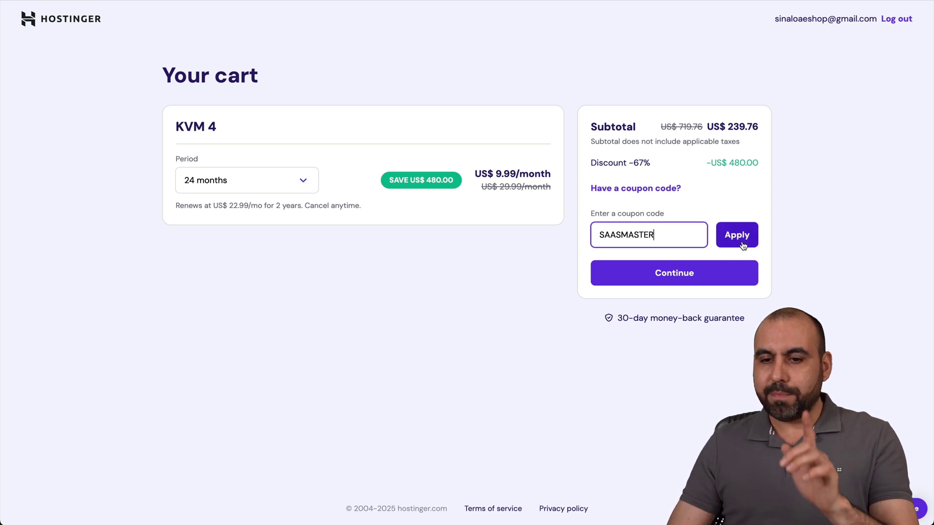
{"action": "left_click", "coordinate": [740, 237]}
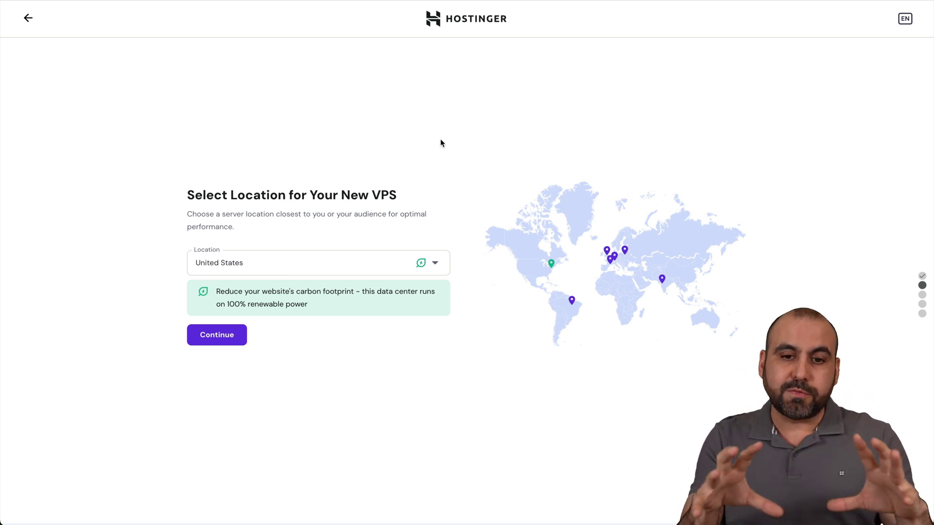
Keep United States as the VPS server location and continue to templates.
{"action": "left_click", "coordinate": [302, 258]}
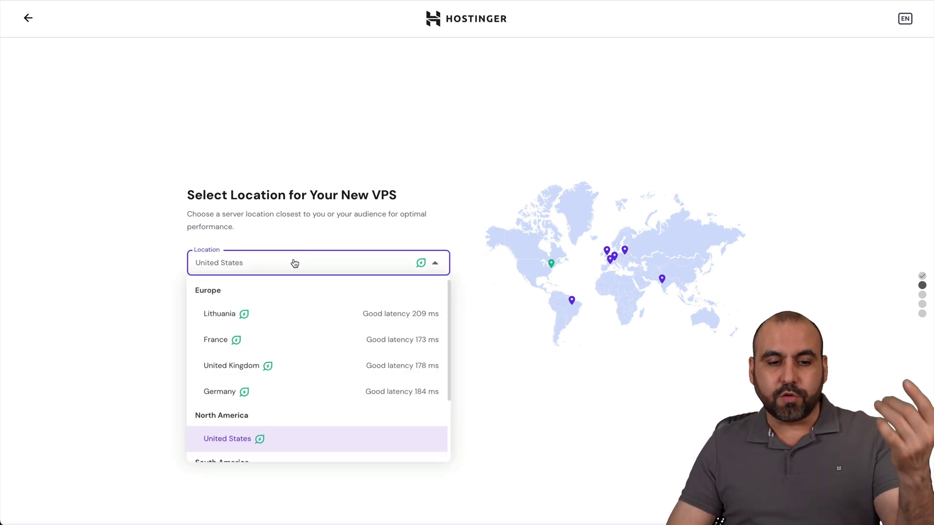
{"action": "left_click", "coordinate": [487, 411]}
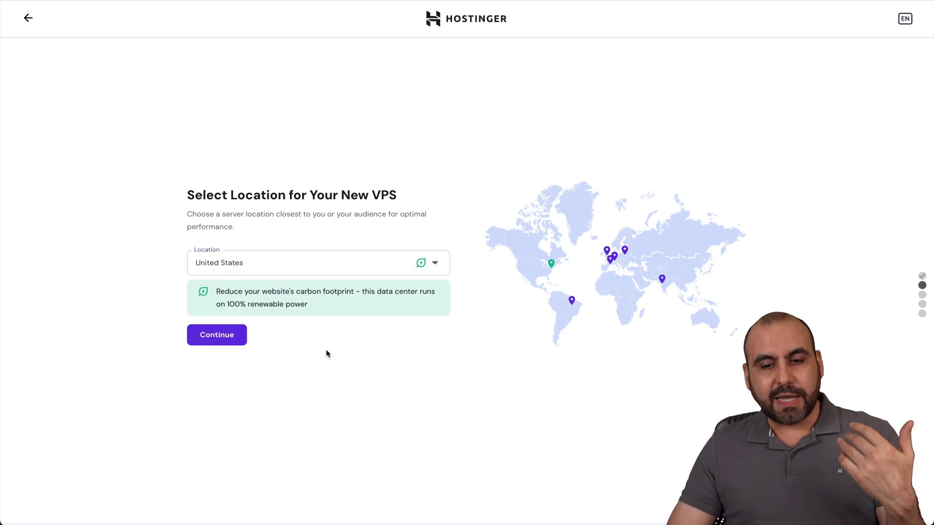
{"action": "left_click", "coordinate": [219, 339]}
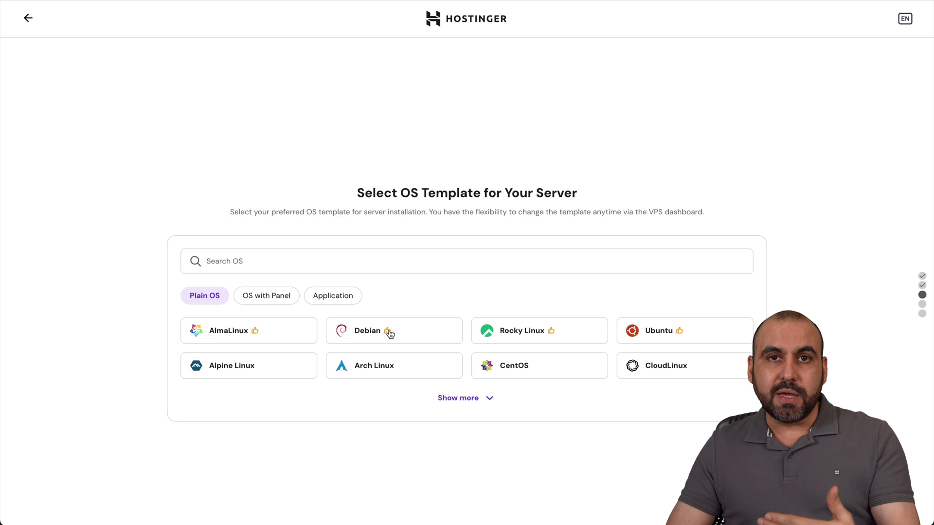
Find the Ollama application template in the full template list and select it.
{"action": "left_click", "coordinate": [353, 299]}
{"action": "scroll", "coordinate": [432, 277], "scroll_direction": "down", "scroll_amount": 1}
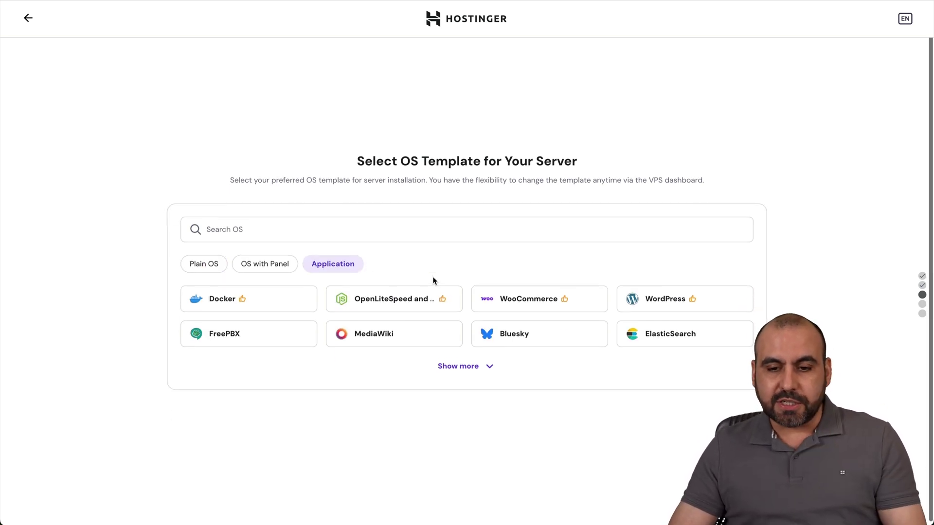
{"action": "left_click", "coordinate": [469, 362]}
{"action": "scroll", "coordinate": [491, 377], "scroll_direction": "down", "scroll_amount": 2}
{"action": "scroll", "coordinate": [500, 381], "scroll_direction": "down", "scroll_amount": 3}
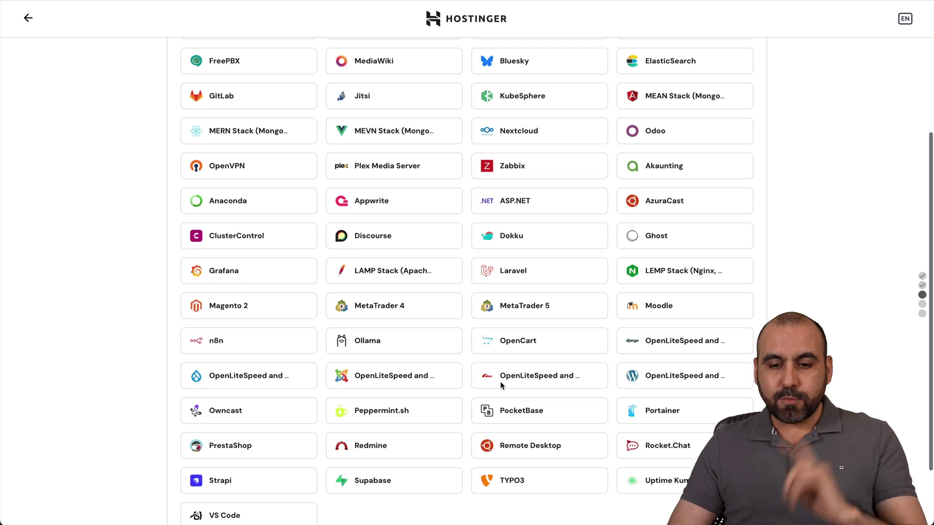
{"action": "scroll", "coordinate": [501, 385], "scroll_direction": "down", "scroll_amount": 2}
{"action": "scroll", "coordinate": [502, 386], "scroll_direction": "up", "scroll_amount": 2}
{"action": "key", "text": "ctrl+f"}
{"action": "type", "text": "olla"}
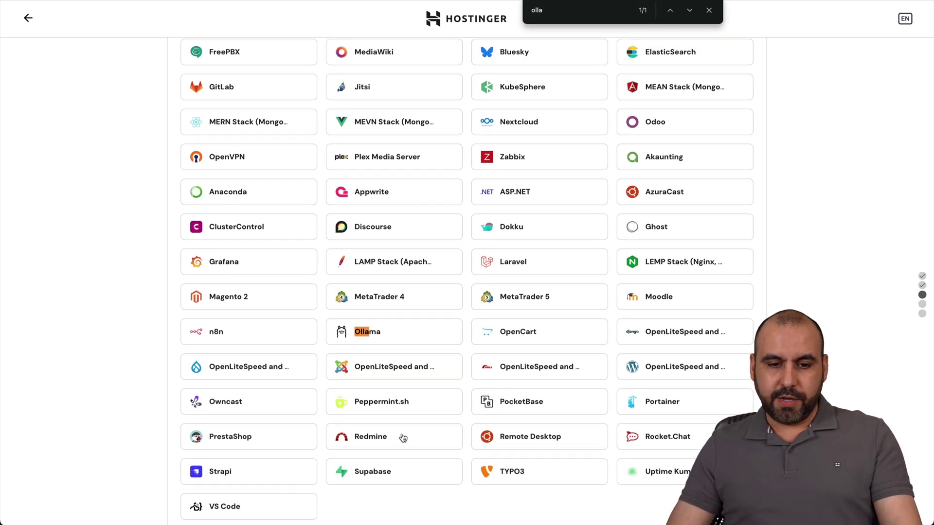
{"action": "left_click", "coordinate": [365, 333]}
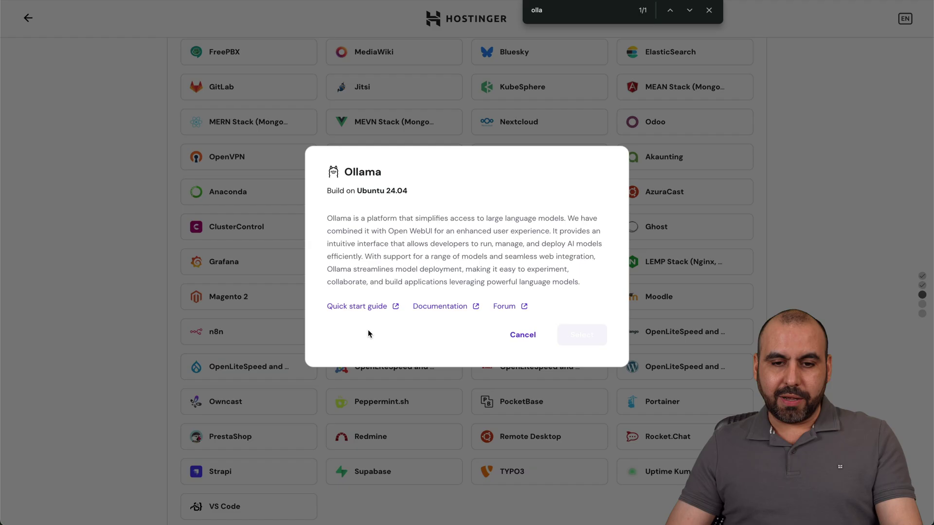
{"action": "left_click", "coordinate": [709, 9]}
{"action": "left_click", "coordinate": [581, 335]}
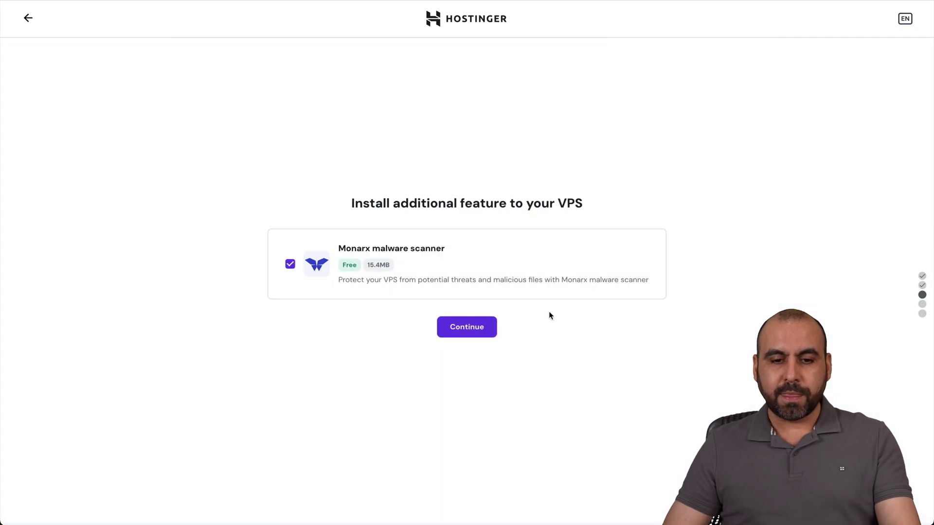
Keep the malware scanner, submit the root password and hostname, and finish setup.
{"action": "left_click", "coordinate": [458, 324]}
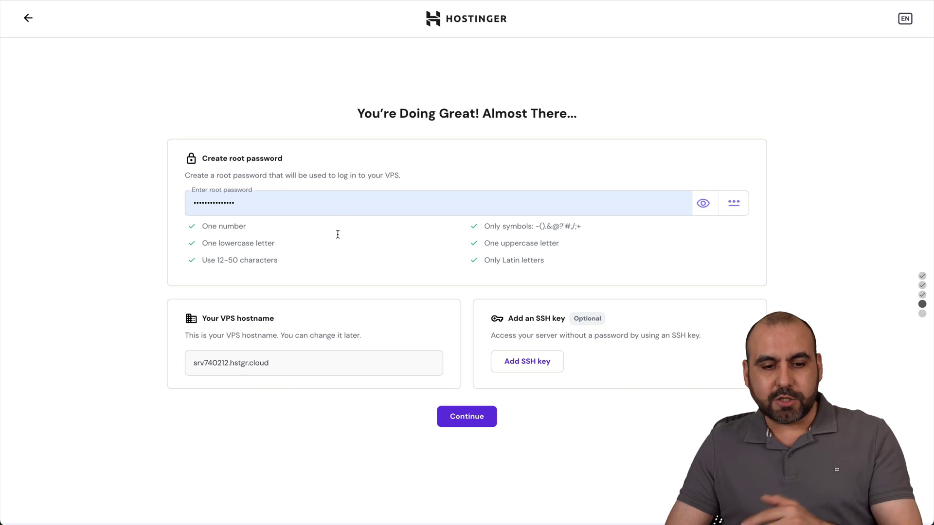
{"action": "left_click", "coordinate": [486, 423]}
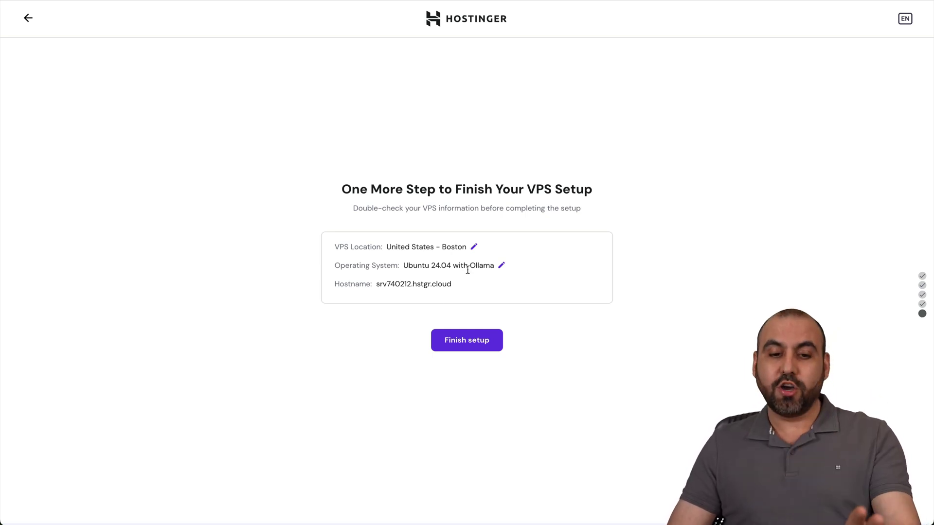
{"action": "left_click", "coordinate": [468, 345]}
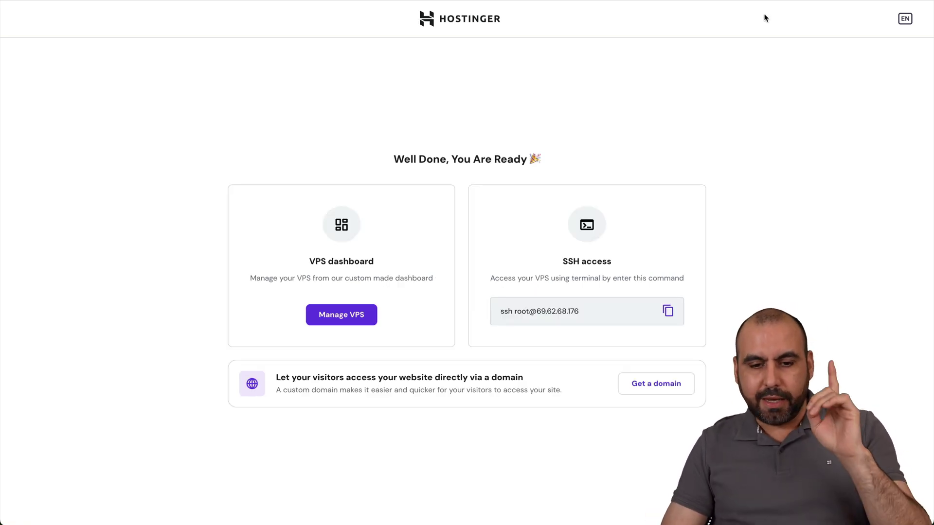
Open the VPS management dashboard and skip the needs survey.
{"action": "left_click", "coordinate": [349, 316]}
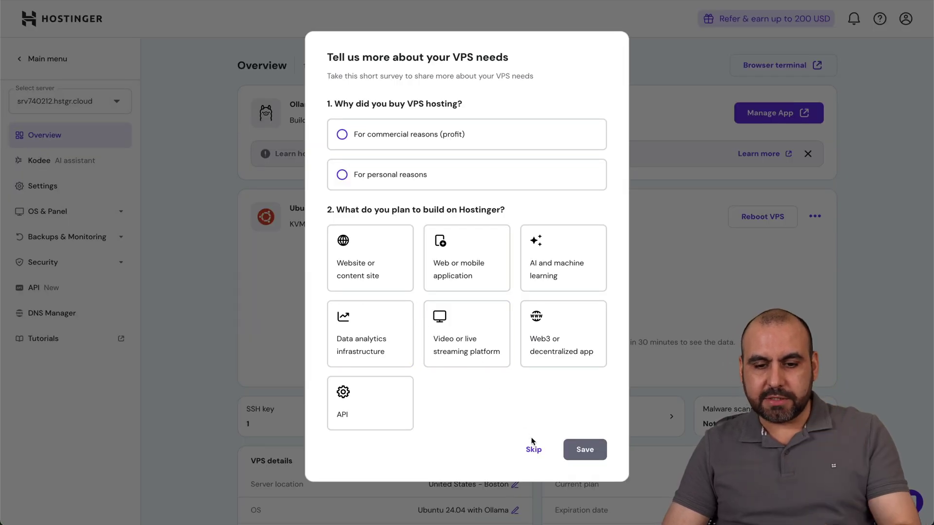
{"action": "left_click", "coordinate": [533, 450]}
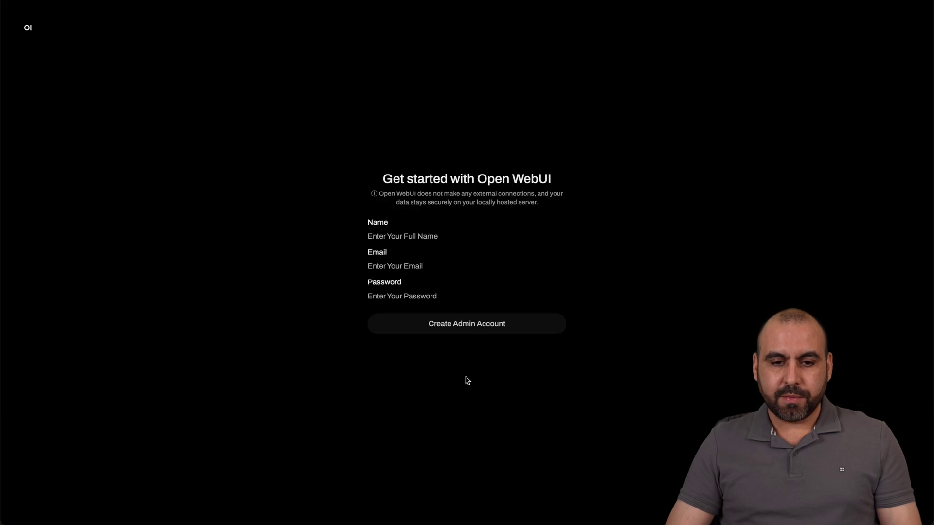
Enter the admin's name, e-mail address and password, and create the admin account.
{"action": "type", "text": "jorge"}
{"action": "key", "text": "Tab"}
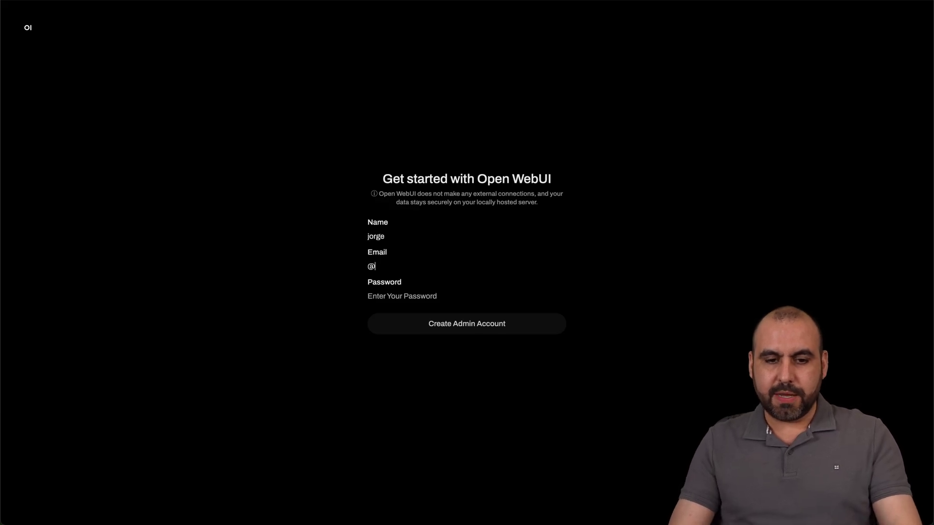
{"action": "left_click", "coordinate": [411, 296]}
{"action": "triple_click", "coordinate": [413, 266]}
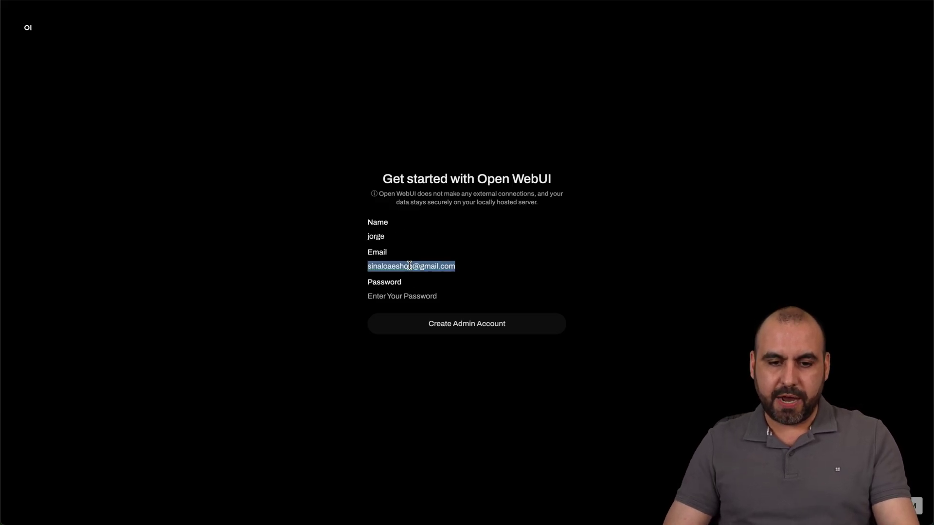
{"action": "left_click", "coordinate": [393, 297]}
{"action": "key", "text": "ctrl+v"}
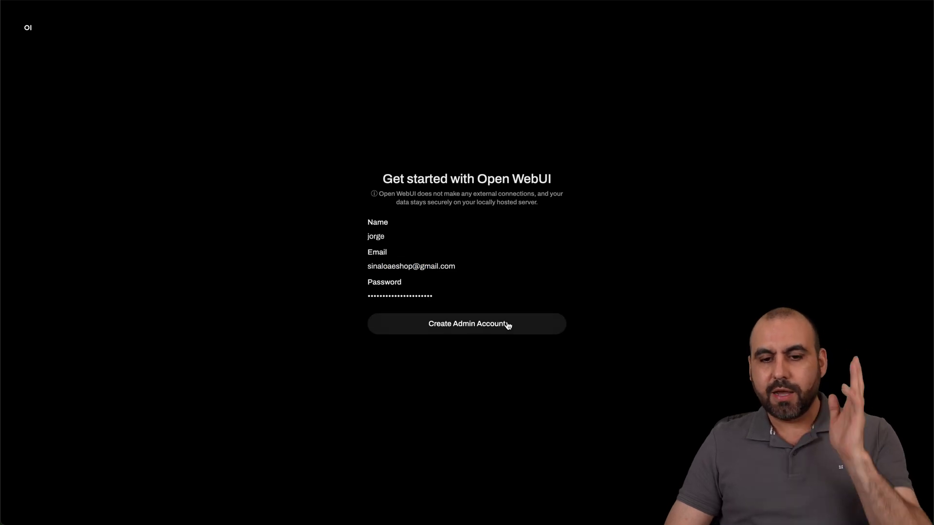
{"action": "left_click", "coordinate": [507, 325]}
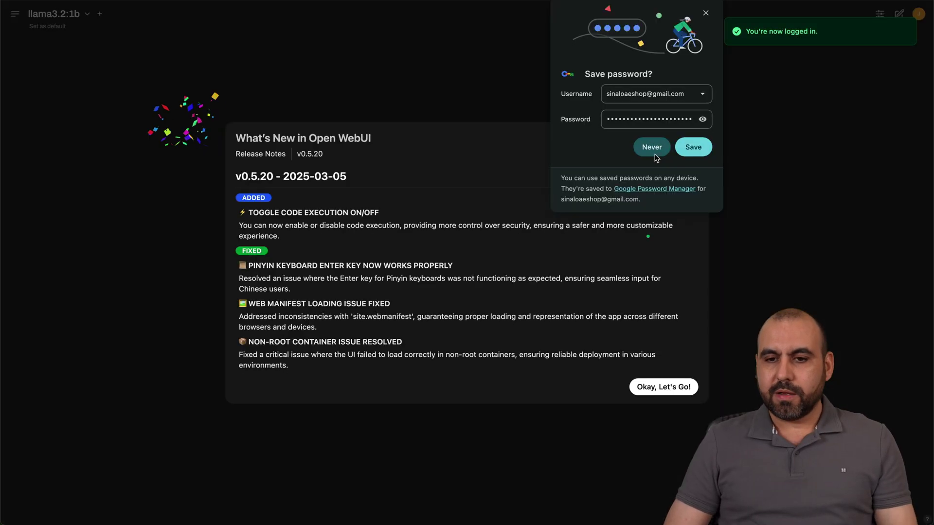
Save the login in the browser and dismiss the release notes.
{"action": "left_click", "coordinate": [694, 145]}
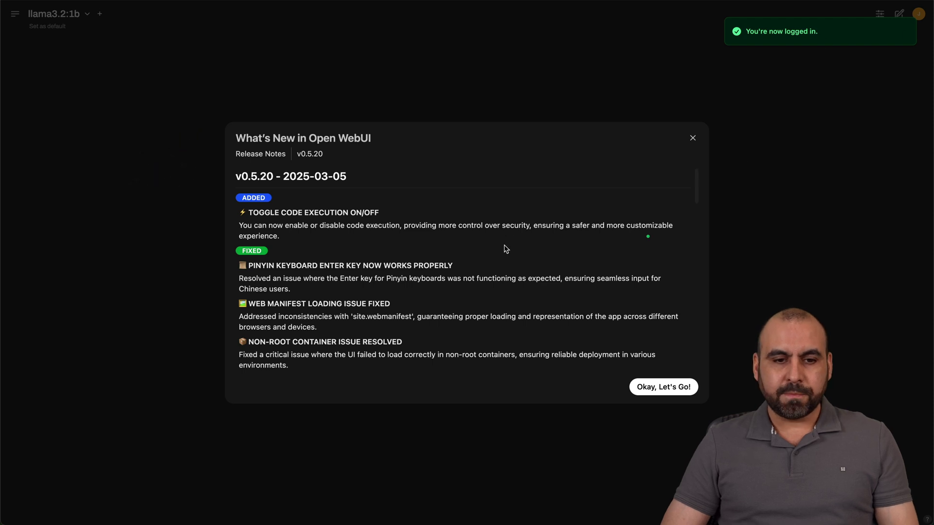
{"action": "scroll", "coordinate": [314, 213], "scroll_direction": "down", "scroll_amount": 3}
{"action": "scroll", "coordinate": [314, 210], "scroll_direction": "up", "scroll_amount": 3}
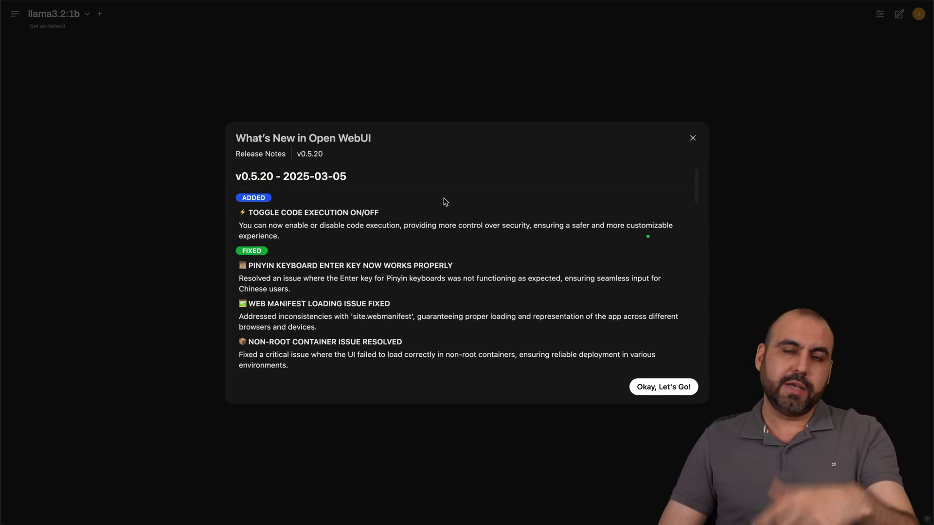
{"action": "left_click", "coordinate": [677, 389]}
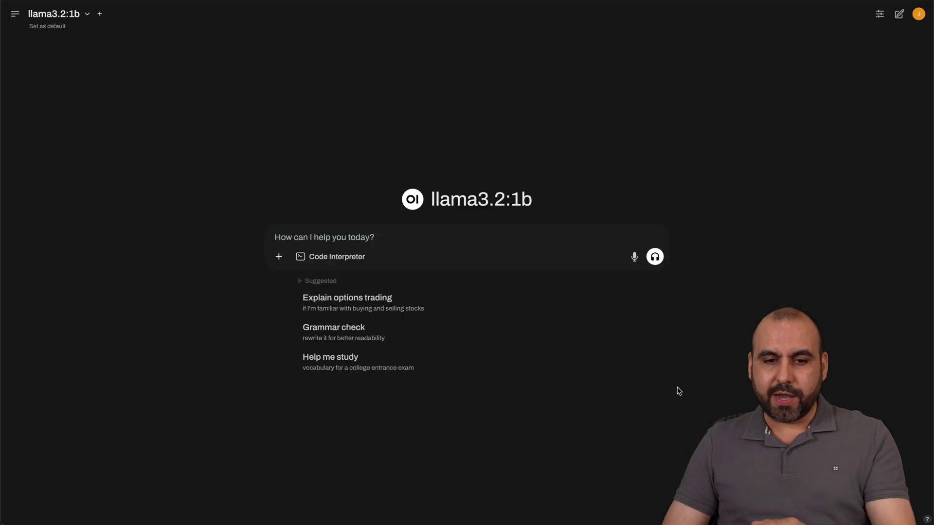
Send the 'Explain options trading' suggestion to llama3.2:1b, then reveal the chat history sidebar.
{"action": "left_click", "coordinate": [441, 312]}
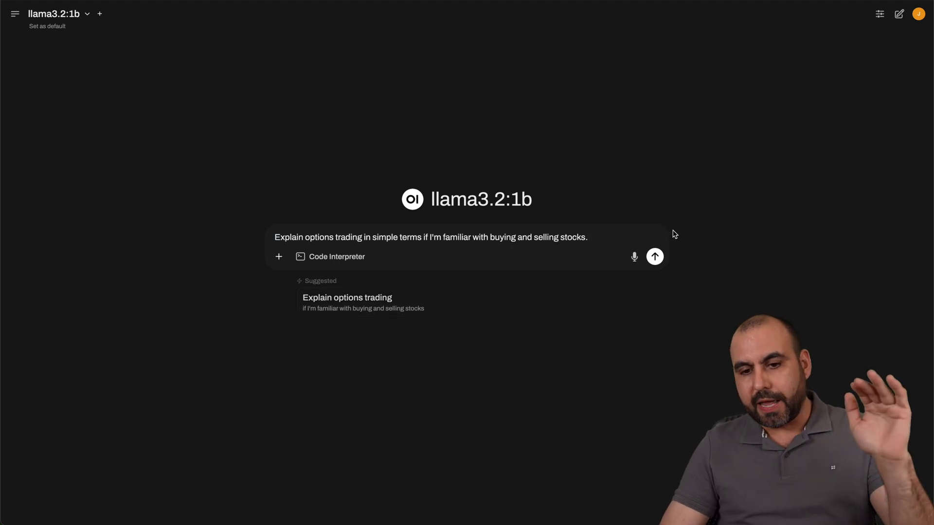
{"action": "left_click", "coordinate": [654, 256]}
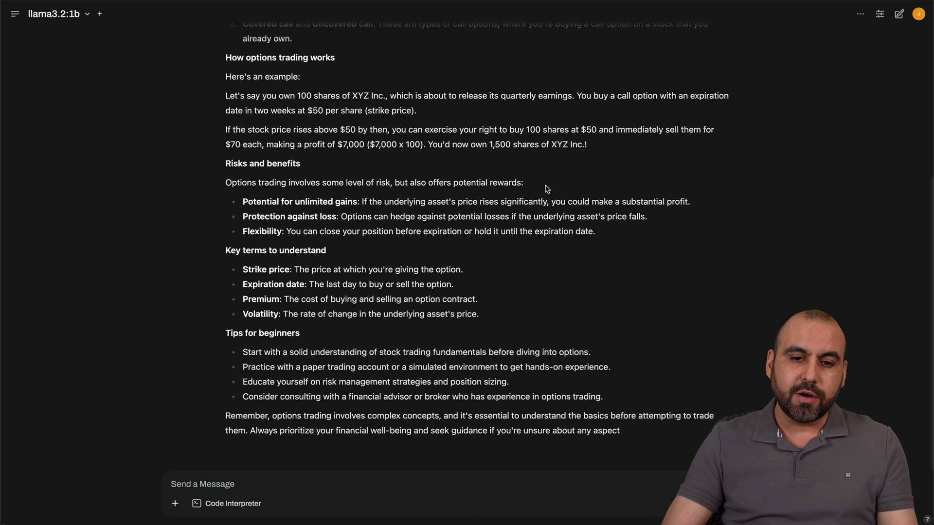
{"action": "left_click", "coordinate": [175, 504]}
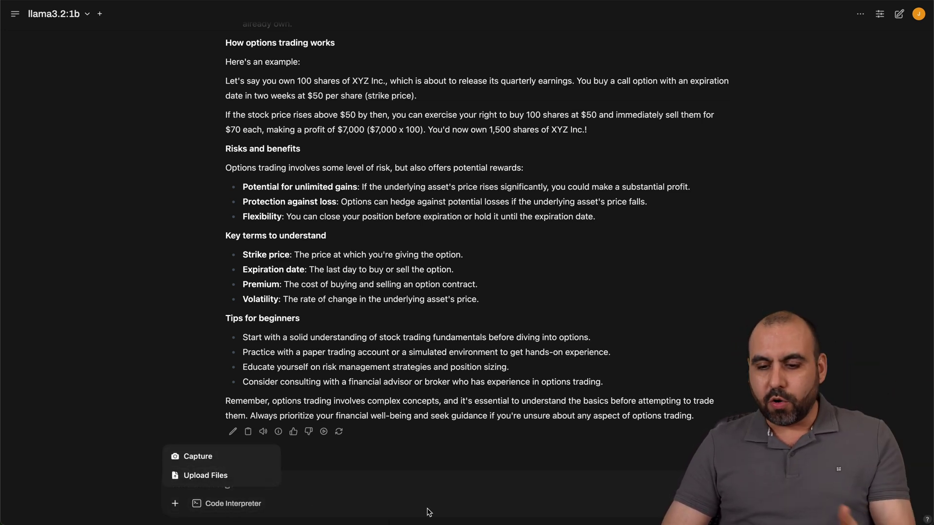
{"action": "left_click", "coordinate": [389, 521]}
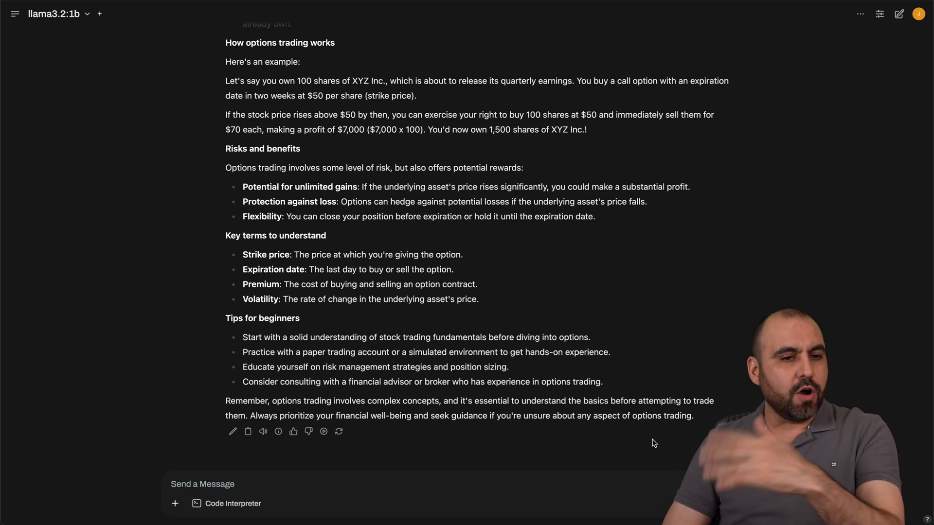
{"action": "scroll", "coordinate": [654, 443], "scroll_direction": "up", "scroll_amount": 5}
{"action": "left_click", "coordinate": [15, 14]}
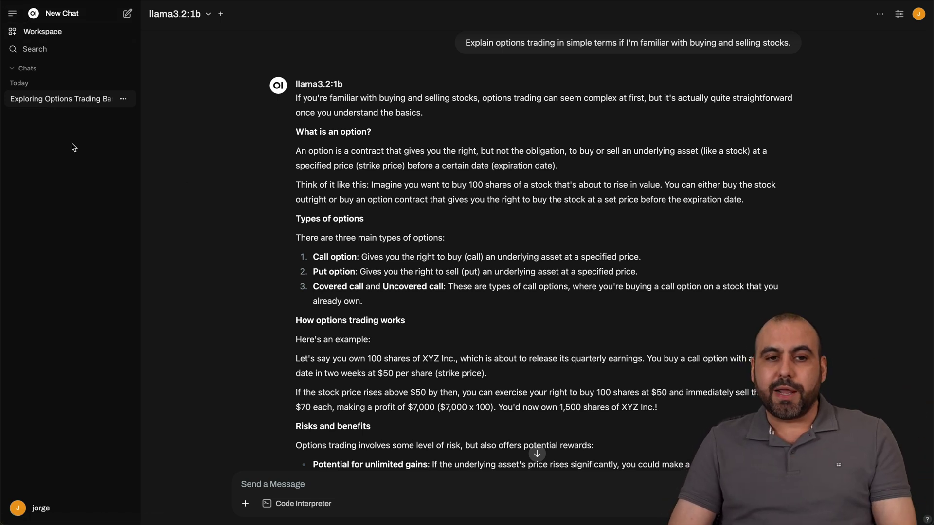
Start a new empty llama3.2:1b chat from the sidebar.
{"action": "left_click", "coordinate": [68, 13]}
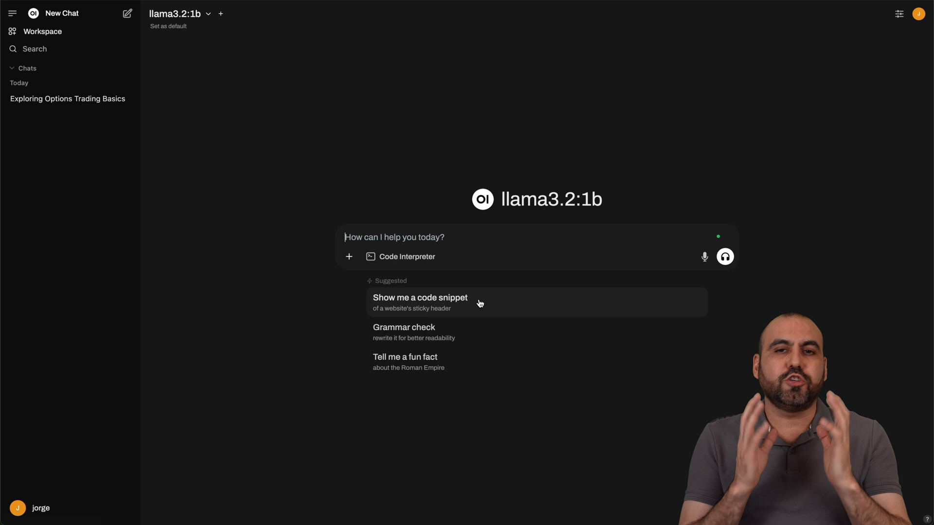